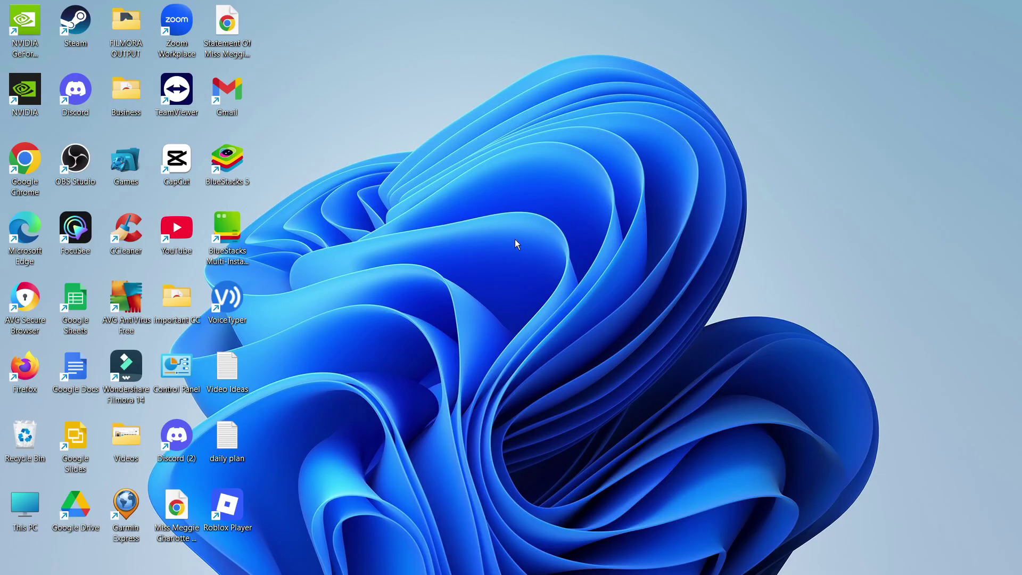
Step: Open Properties for the Roblox Player desktop shortcut and move the window up and right
right_click(237, 509)
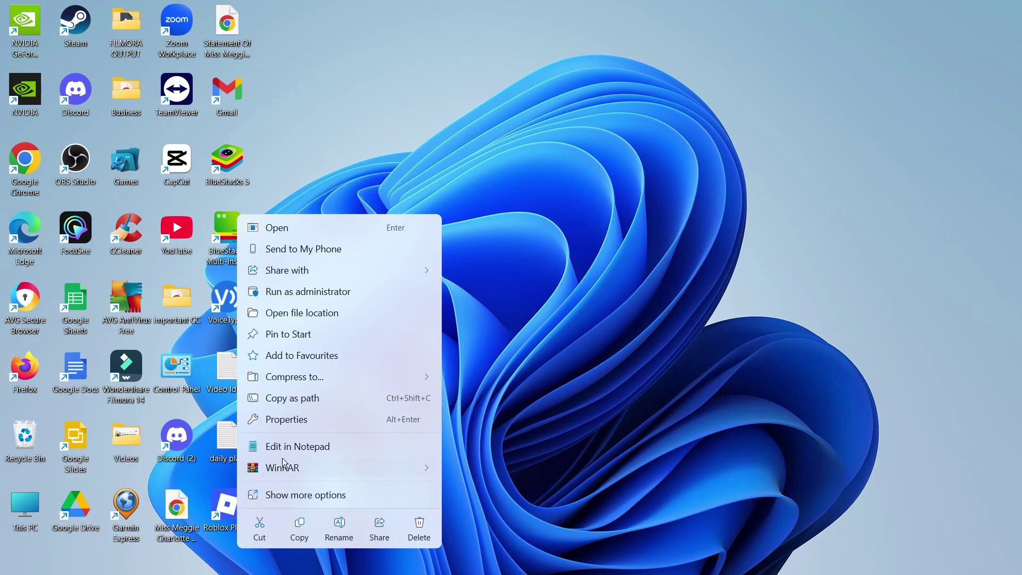
left_click(302, 423)
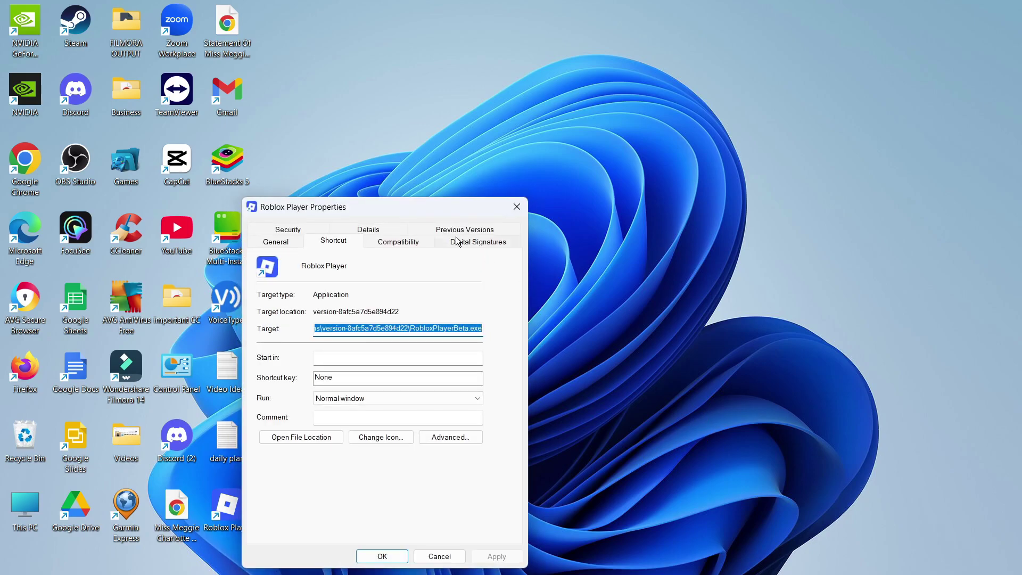
left_click_drag(412, 208, 533, 102)
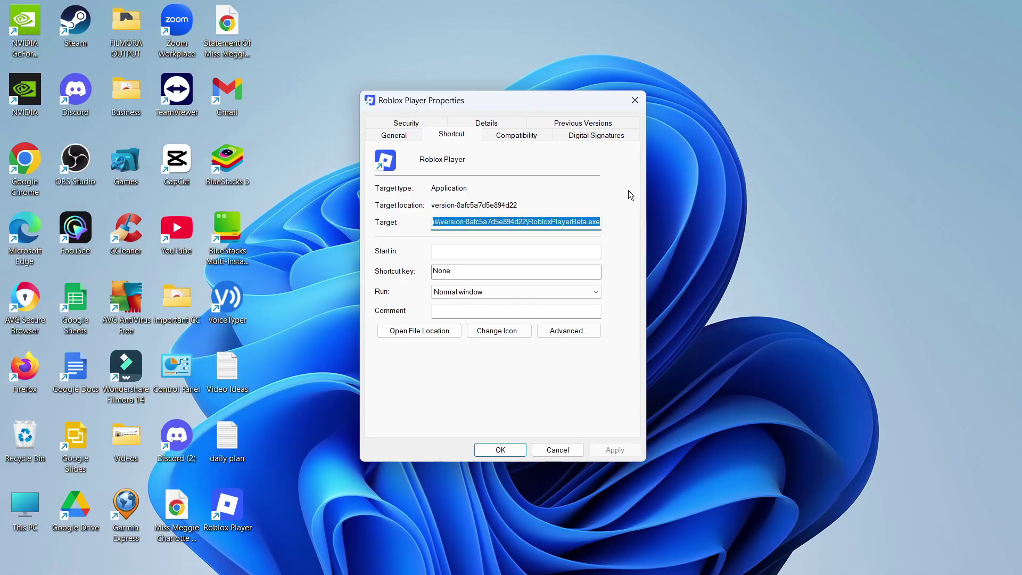
Step: Give Roblox Player Windows 8 compatibility, no full-screen optimisations and administrator rights, then apply
left_click(519, 138)
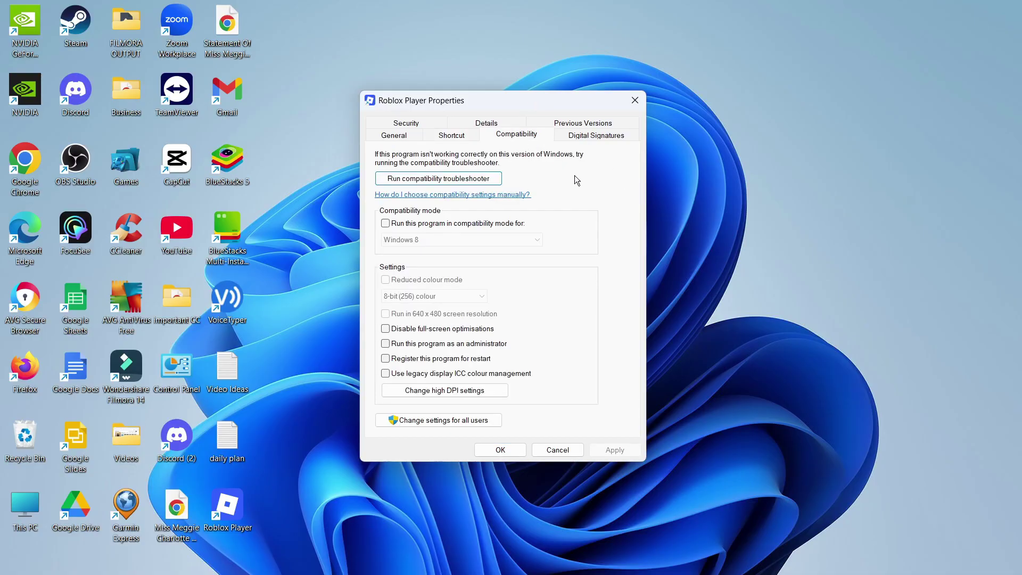
left_click(398, 225)
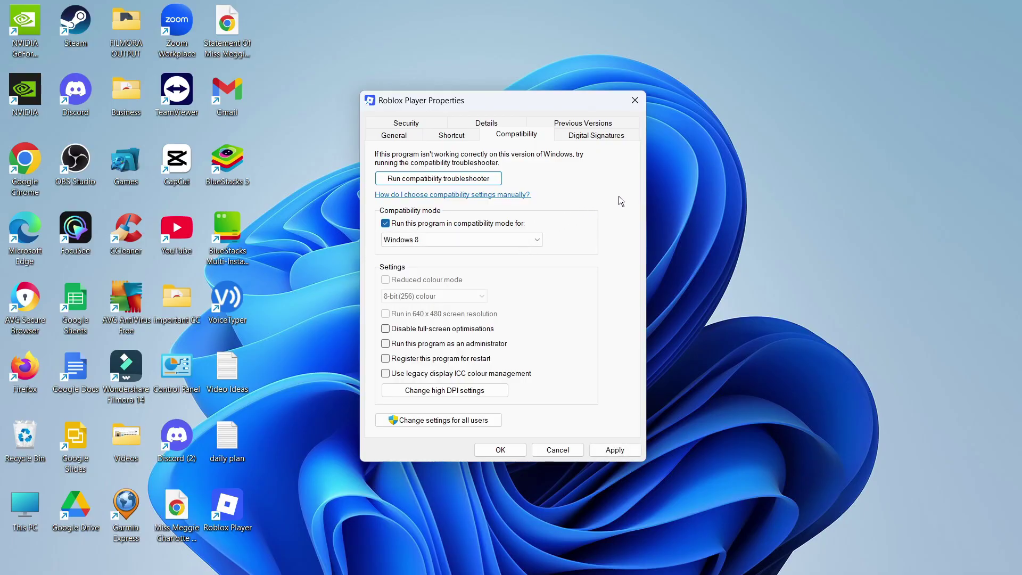
left_click(479, 240)
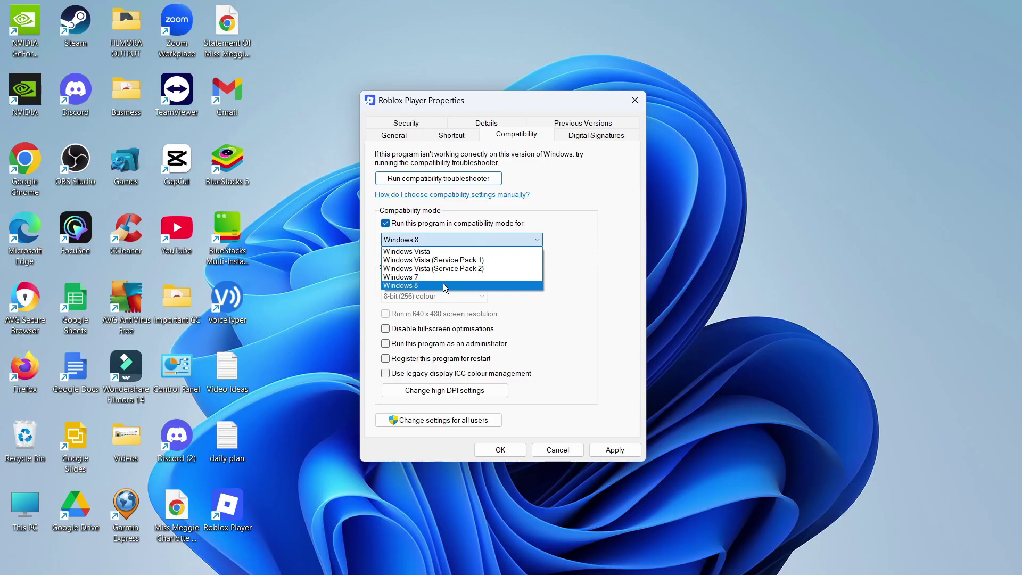
left_click(444, 283)
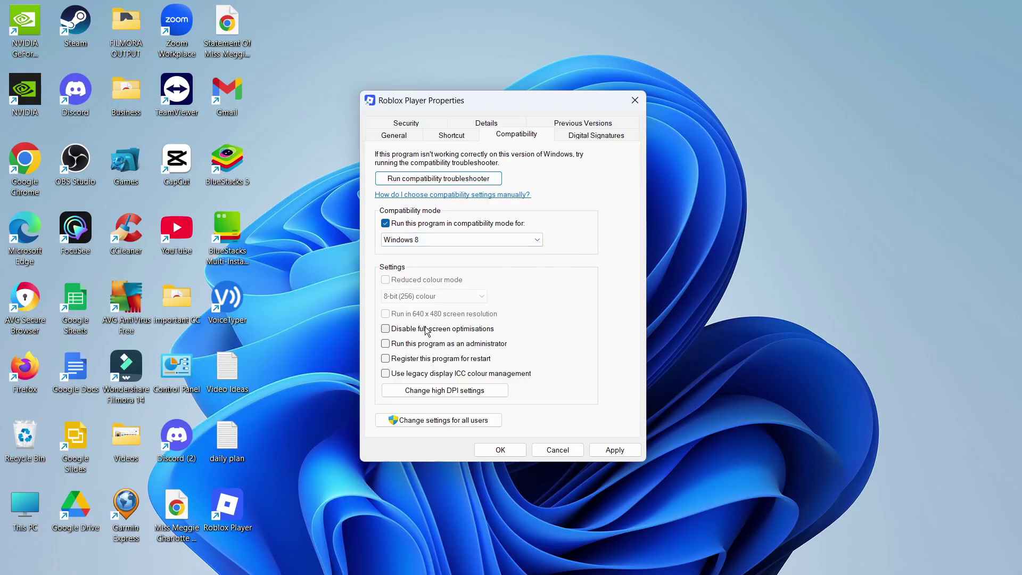
left_click(463, 334)
left_click(503, 345)
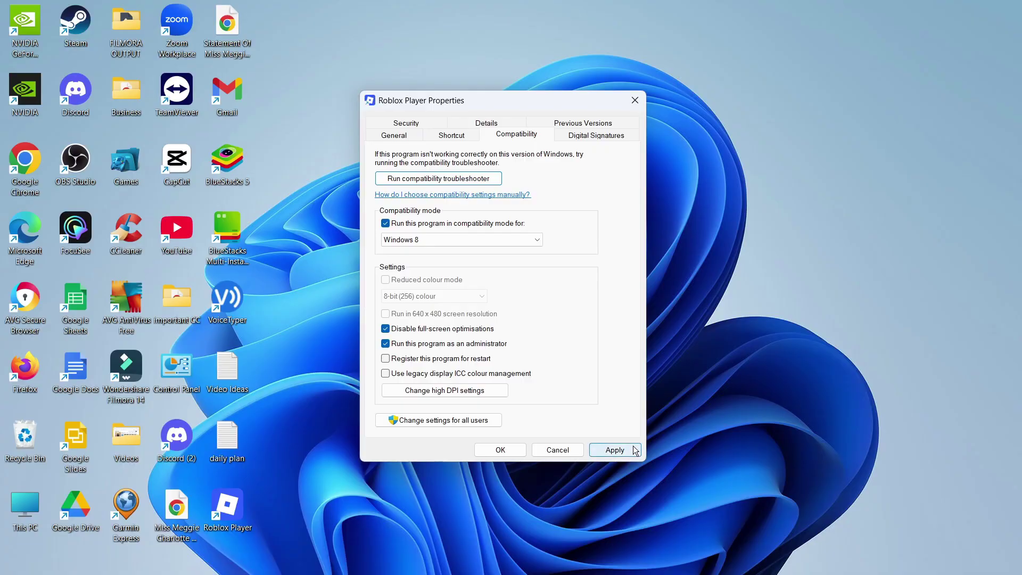
left_click(615, 449)
left_click(500, 449)
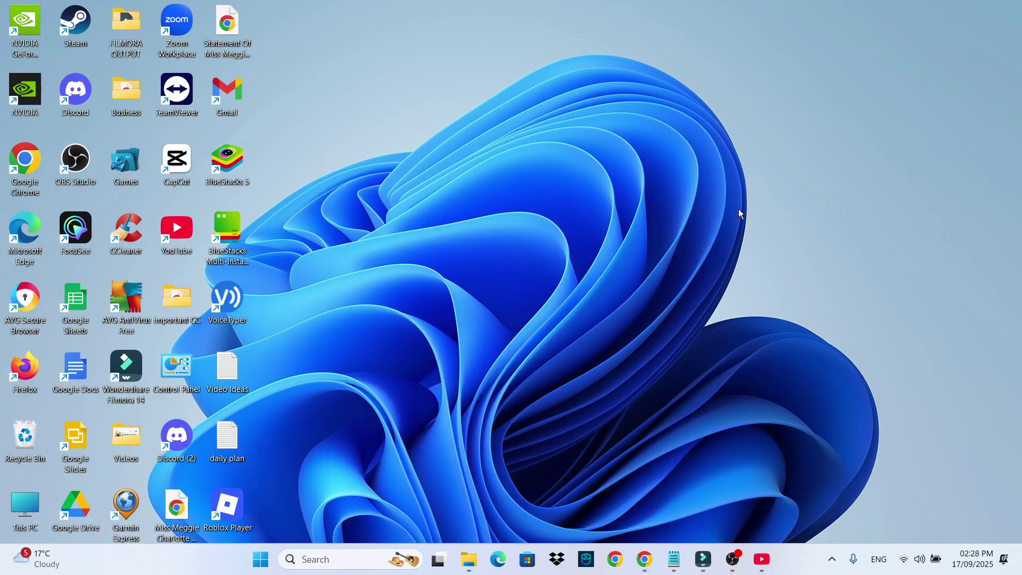
Step: Search Windows for 'store' and launch Microsoft Store from the best match
left_click(320, 553)
type("st")
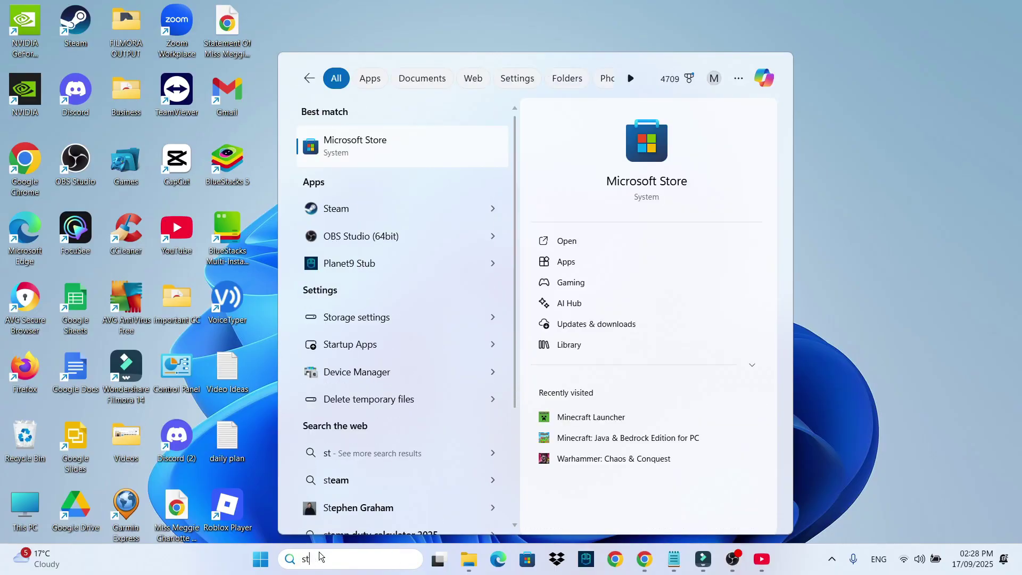
type("ore")
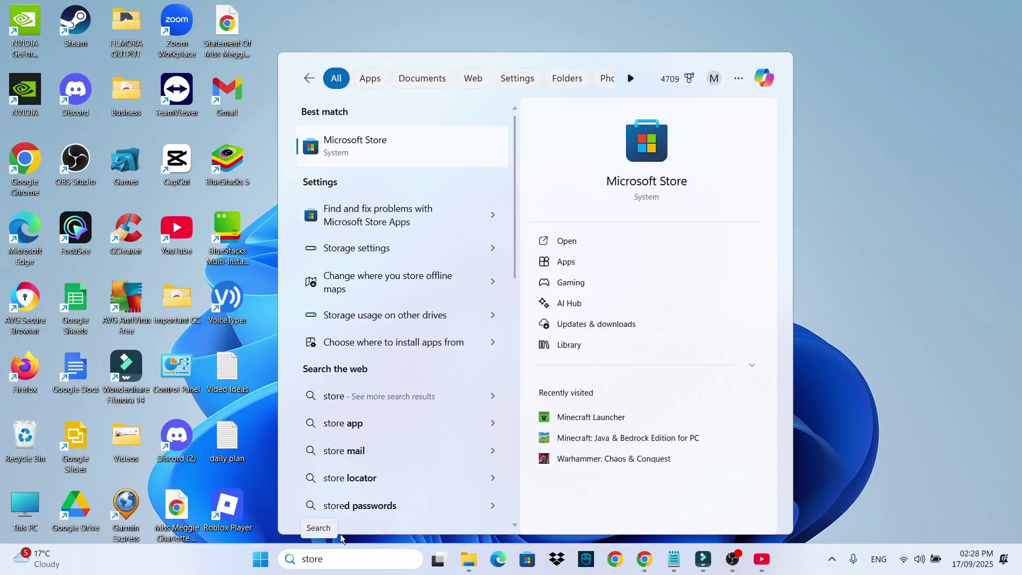
left_click(460, 153)
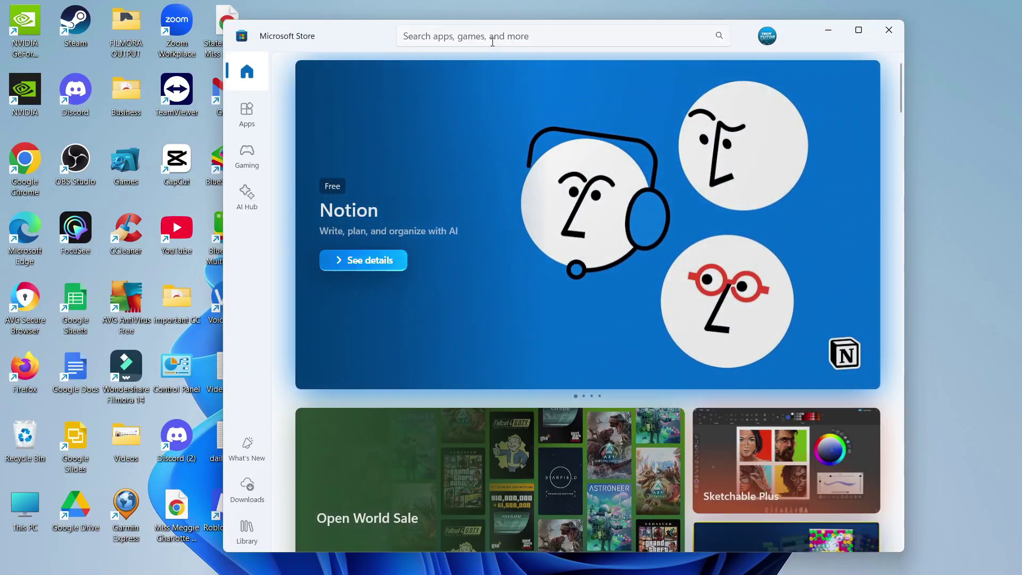
Step: Search the Store for 'roblox', view the Roblox - Windows page, then close the Store
left_click(493, 38)
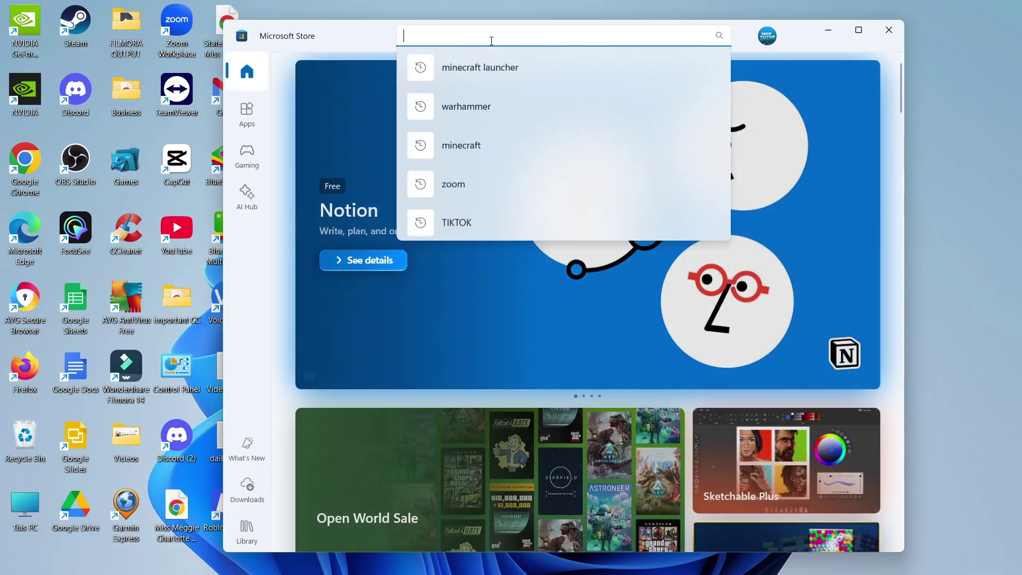
type("roblox")
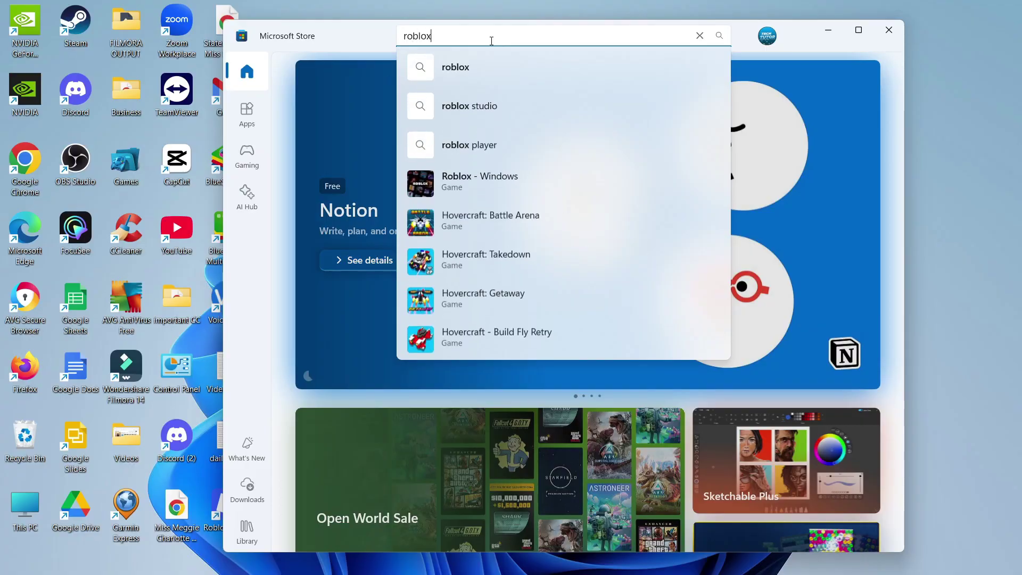
key("Return")
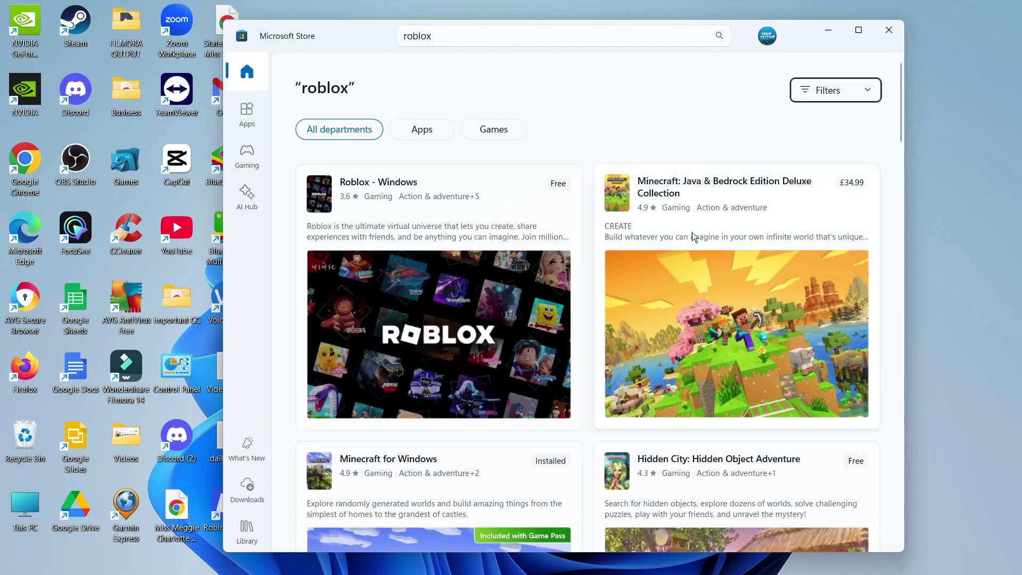
left_click(428, 184)
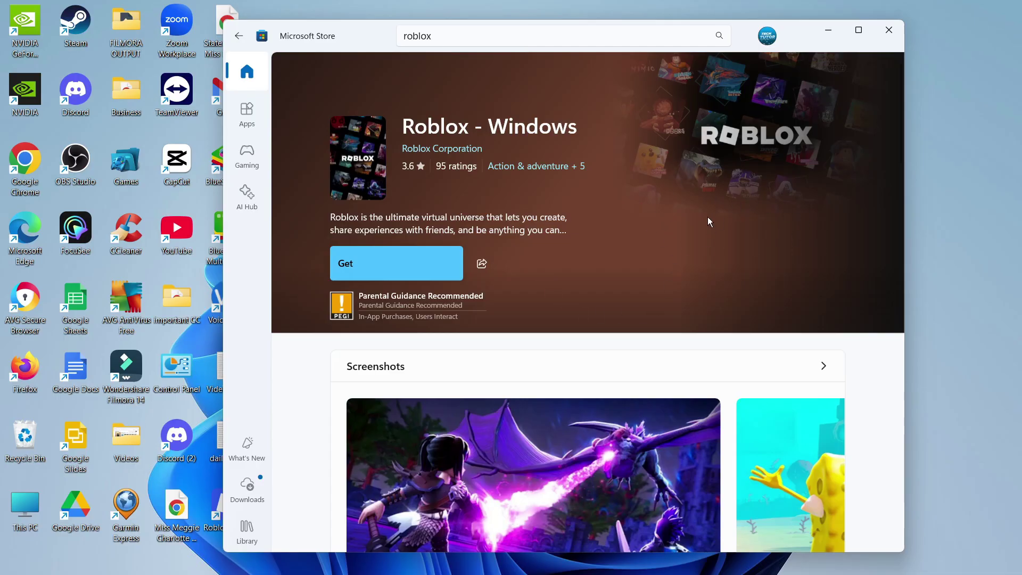
left_click(891, 28)
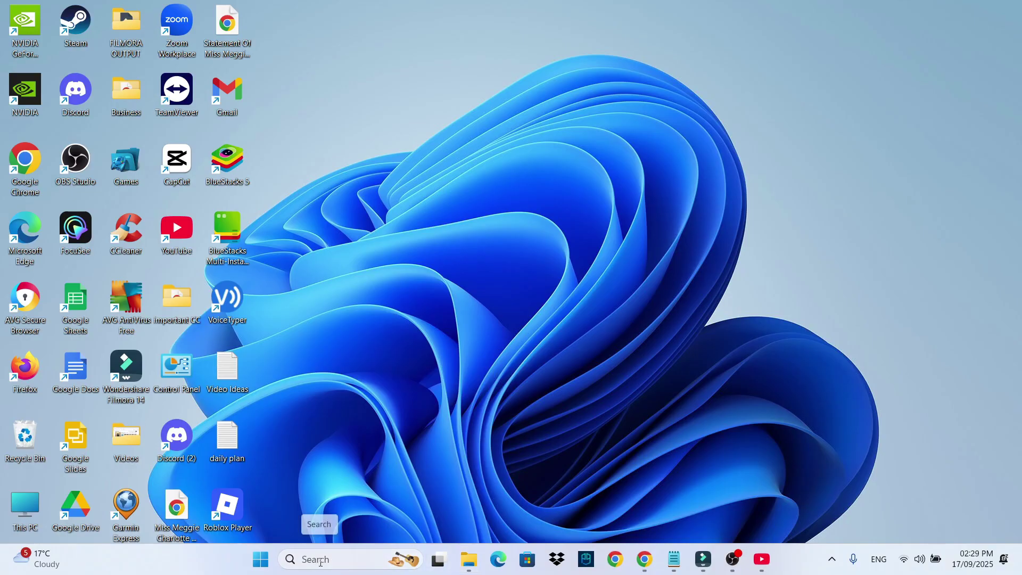
Step: Search Windows for 'run' and launch the Run dialog
left_click(319, 559)
type("run")
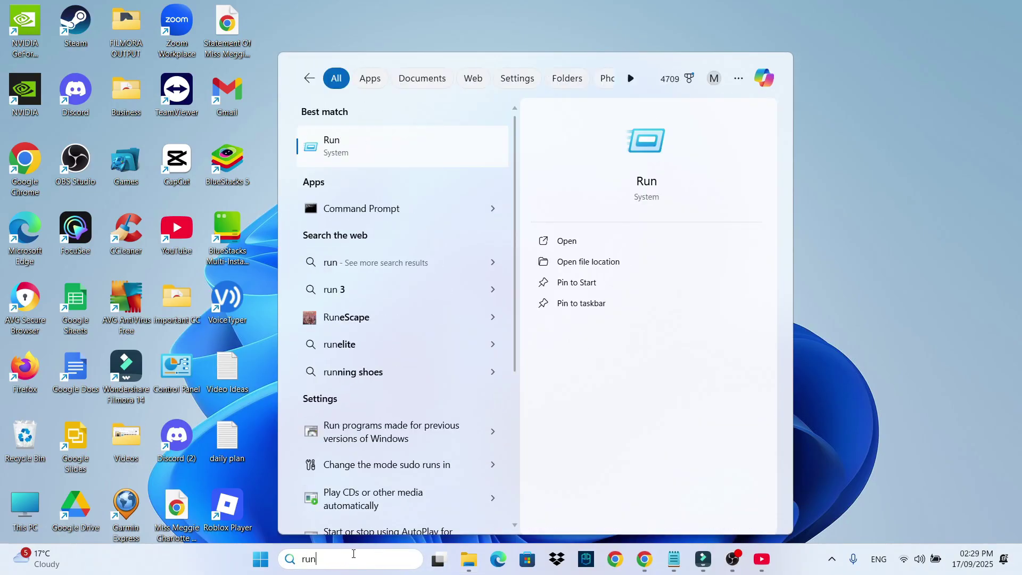
left_click(340, 153)
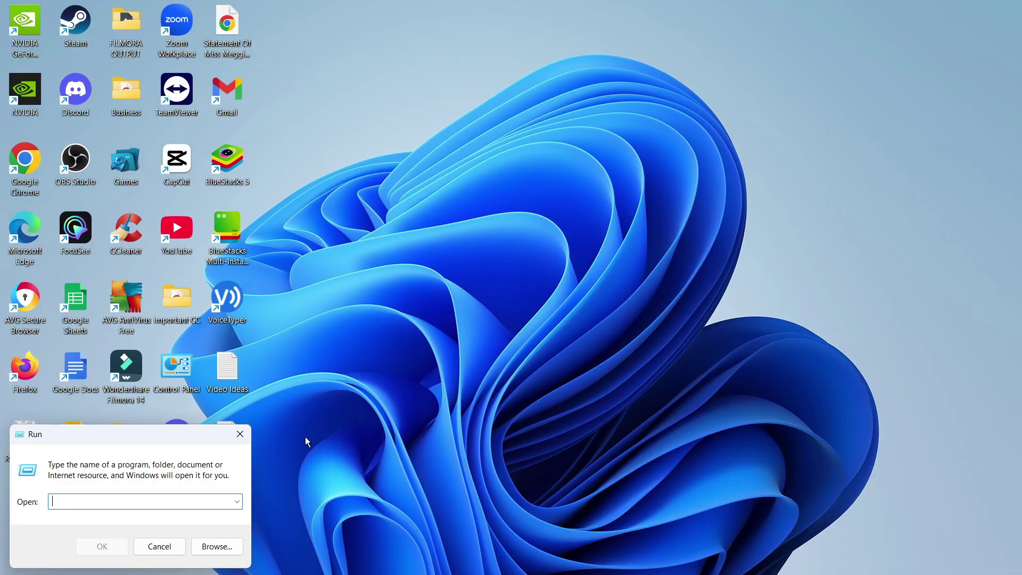
type("%")
type("localappda")
type("t")
Step: Run %localappdata%, fixing a typo first, to open AppData Local in File Explorer
key("BackSpace")
key("BackSpace")
type("ata")
type("%")
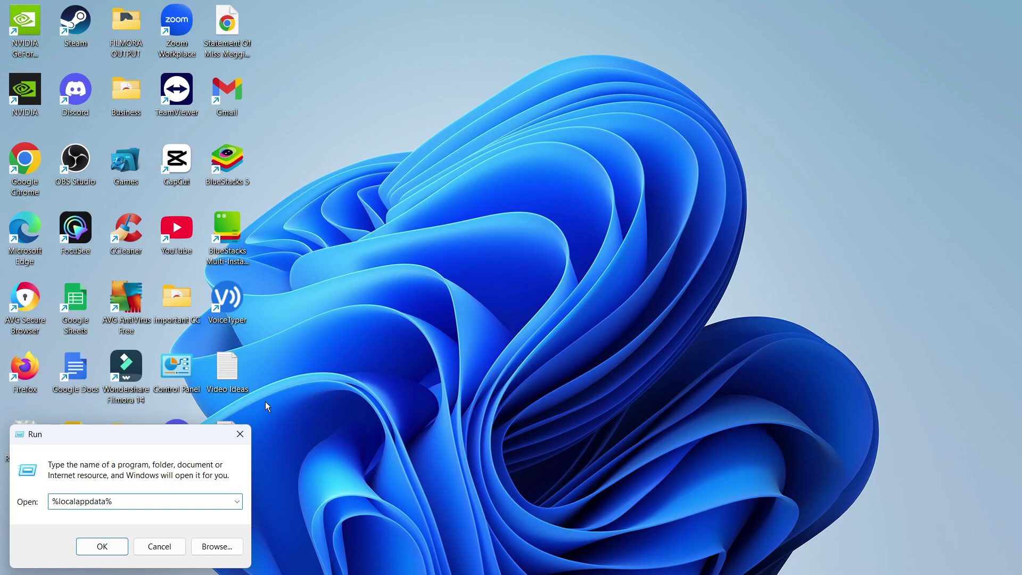
left_click(103, 546)
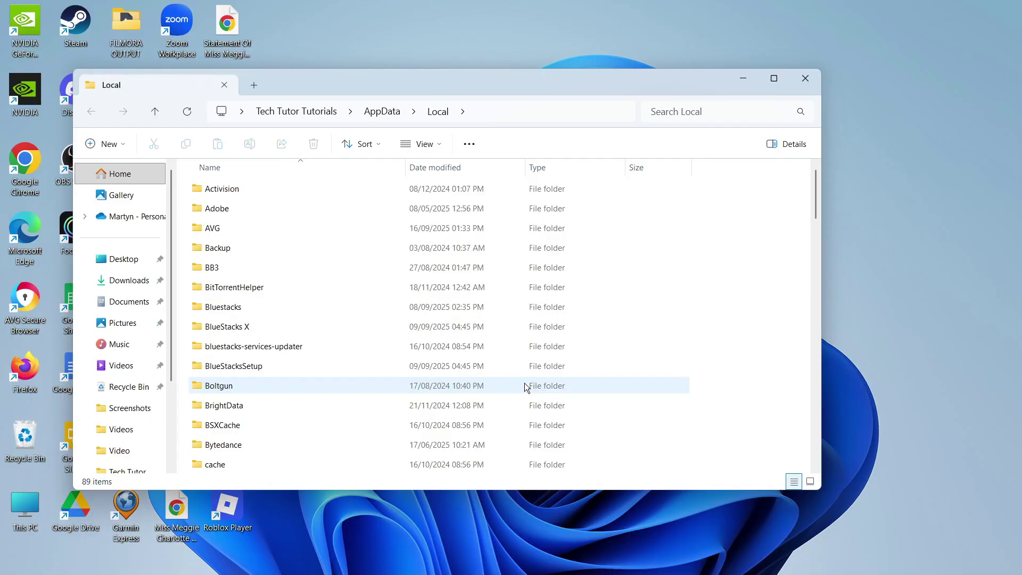
Step: Delete the Roblox folder from AppData Local
left_click_drag(462, 84, 525, 72)
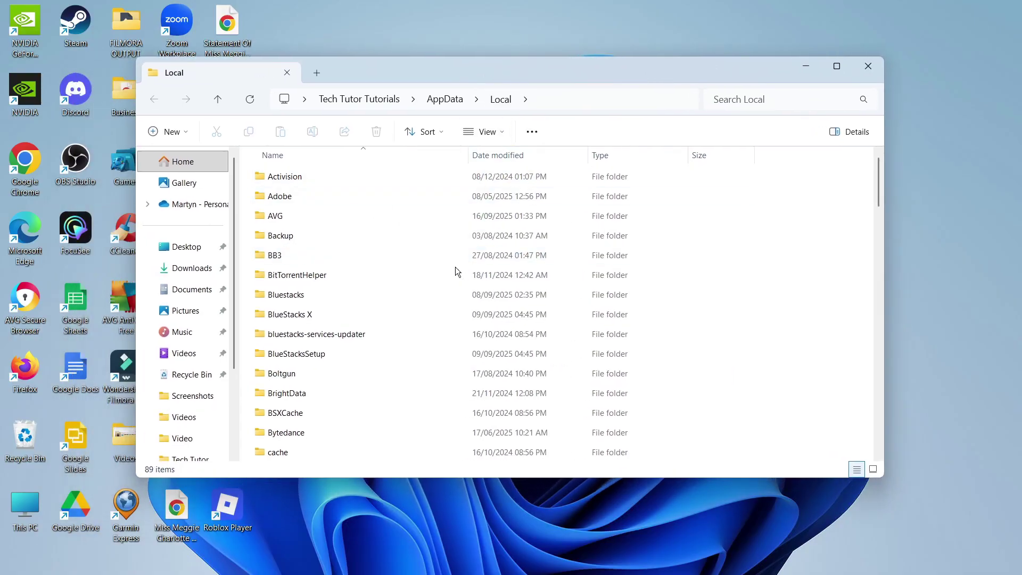
scroll(485, 268, "down", 1)
scroll(489, 260, "down", 5)
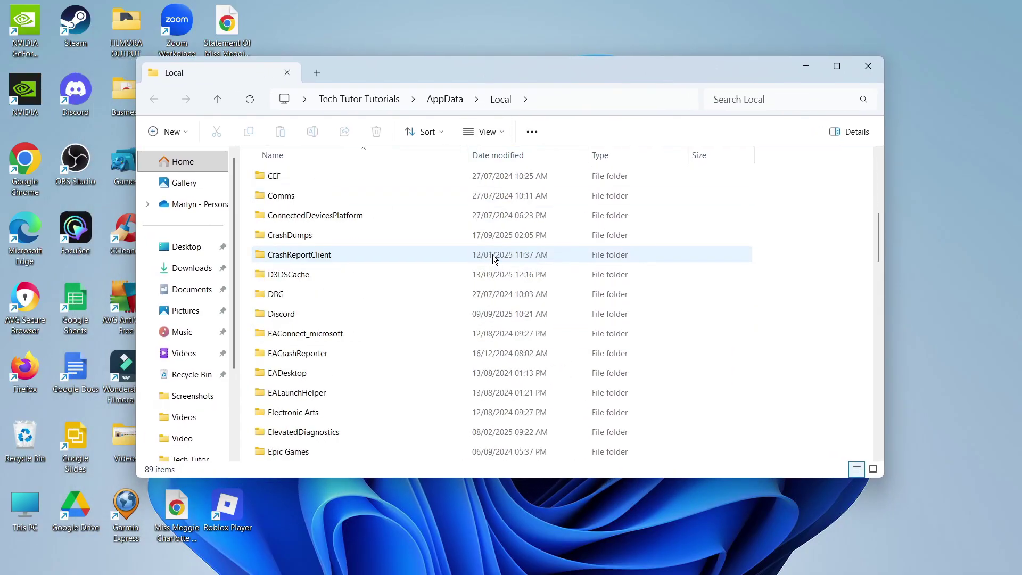
scroll(493, 255, "down", 1)
scroll(493, 255, "down", 3)
scroll(493, 249, "down", 4)
scroll(493, 245, "down", 1)
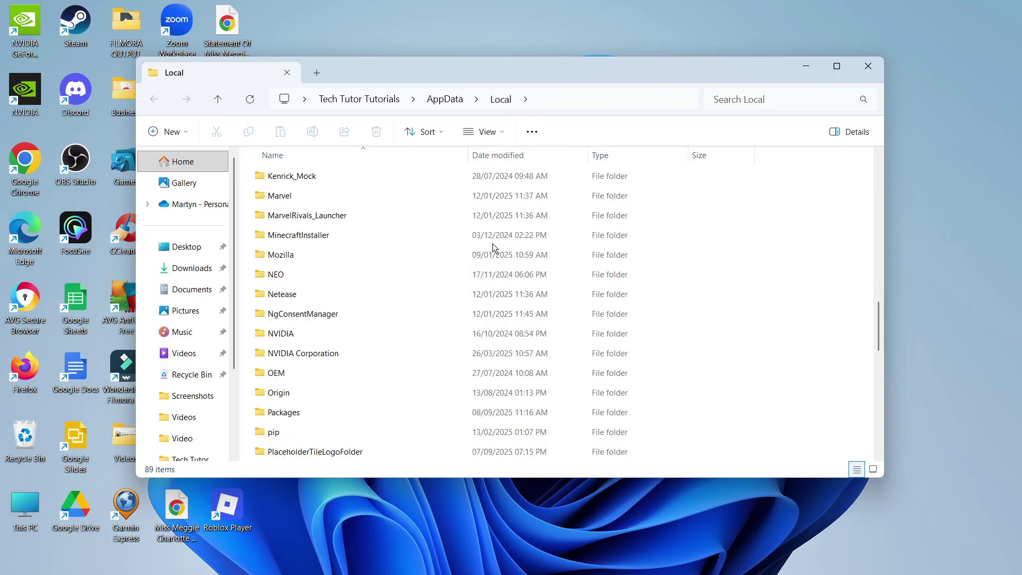
scroll(492, 244, "up", 3)
scroll(491, 241, "down", 5)
scroll(493, 233, "down", 1)
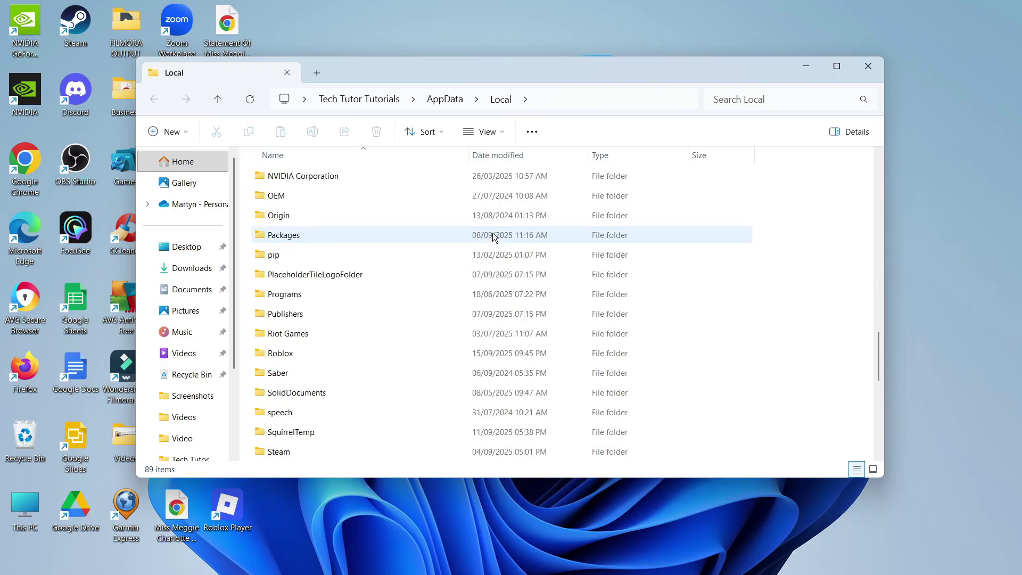
left_click(332, 354)
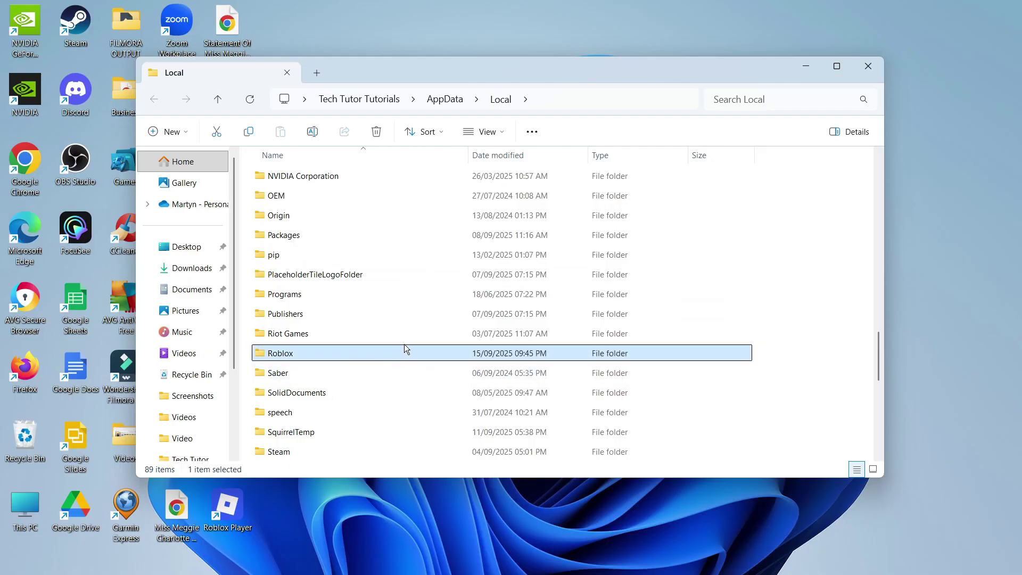
key("Delete")
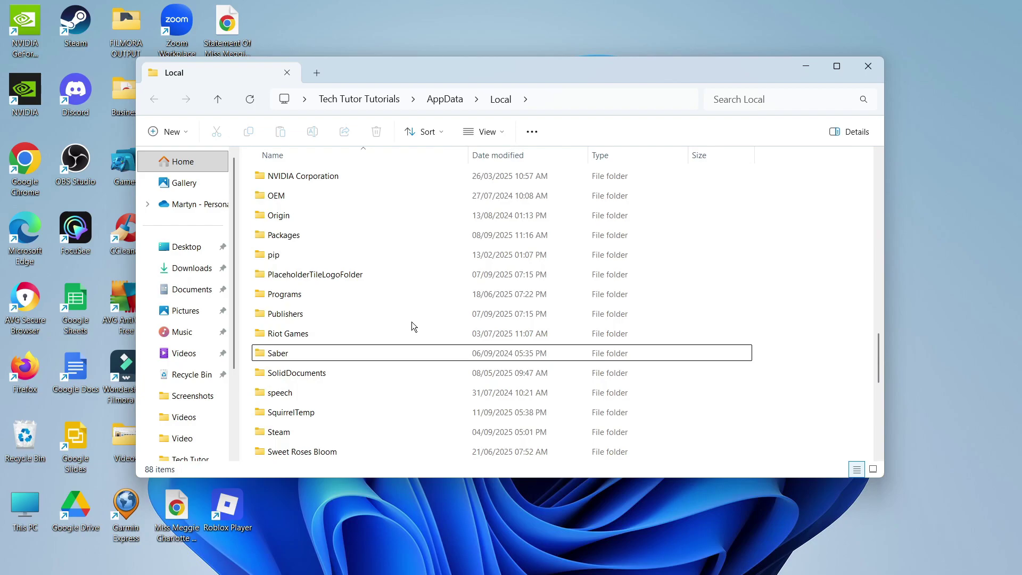
Step: Close File Explorer, then open and dismiss the Recycle Bin context menu
left_click(865, 67)
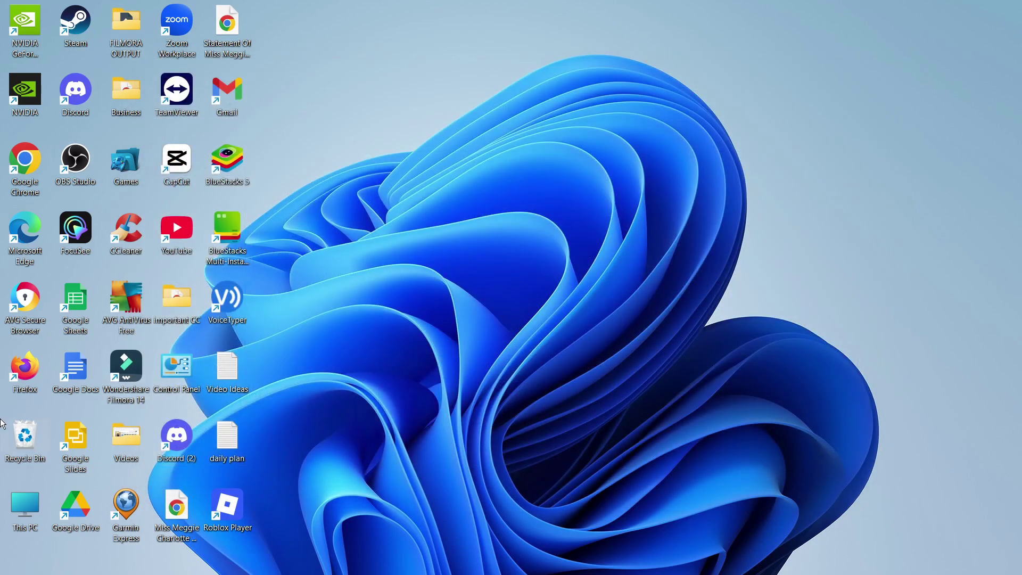
right_click(19, 441)
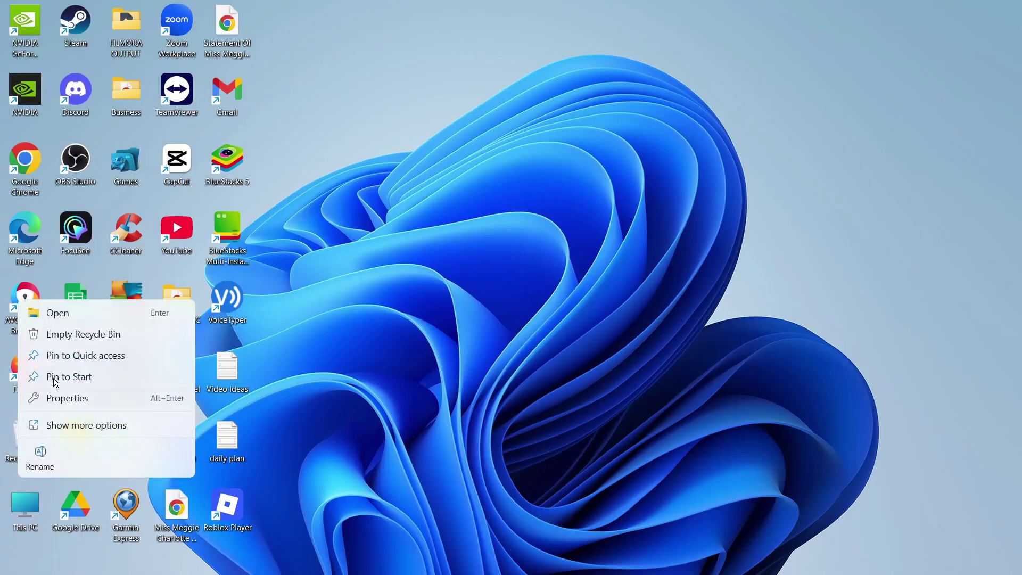
left_click(346, 323)
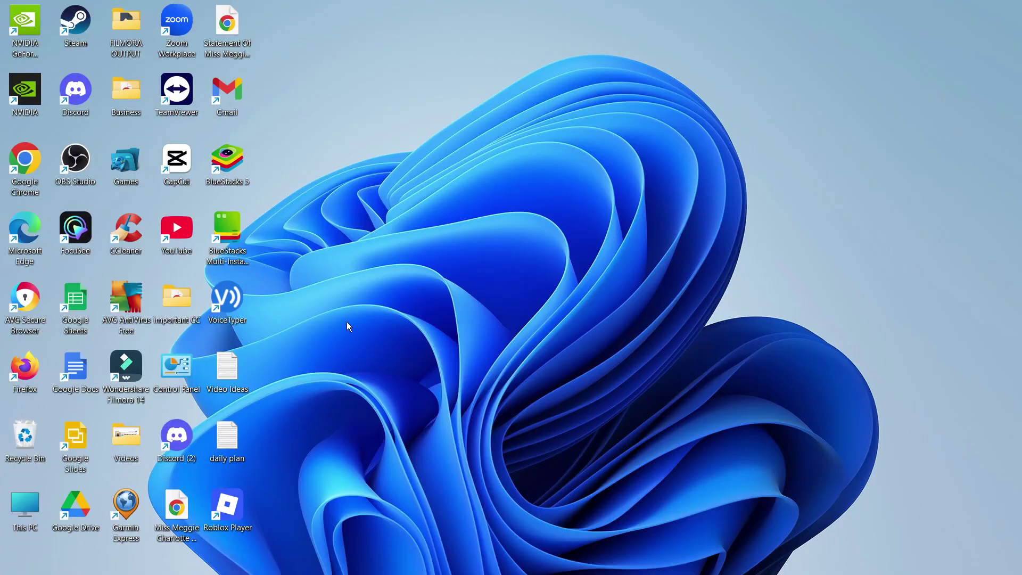